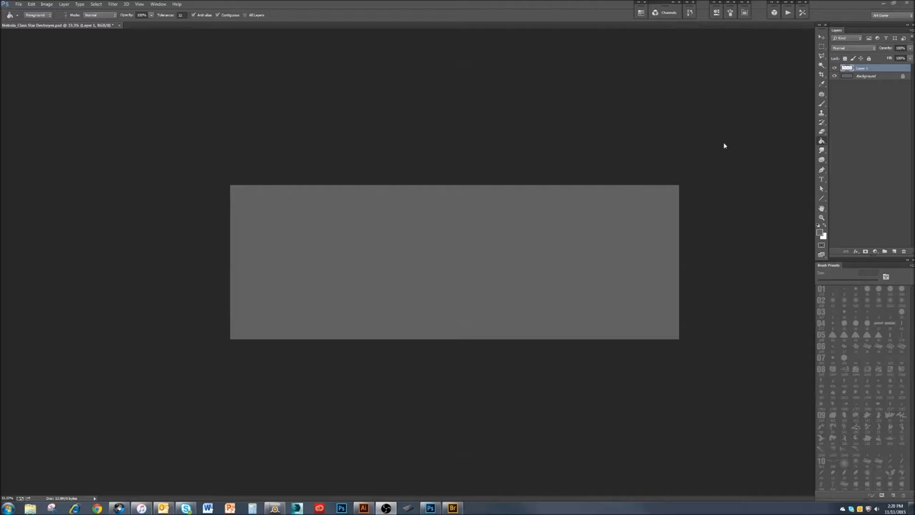
Step: Pick a small sized brush preset and sketch the first long diagonal hull line
scroll(858, 357, down, 5)
scroll(829, 403, down, 5)
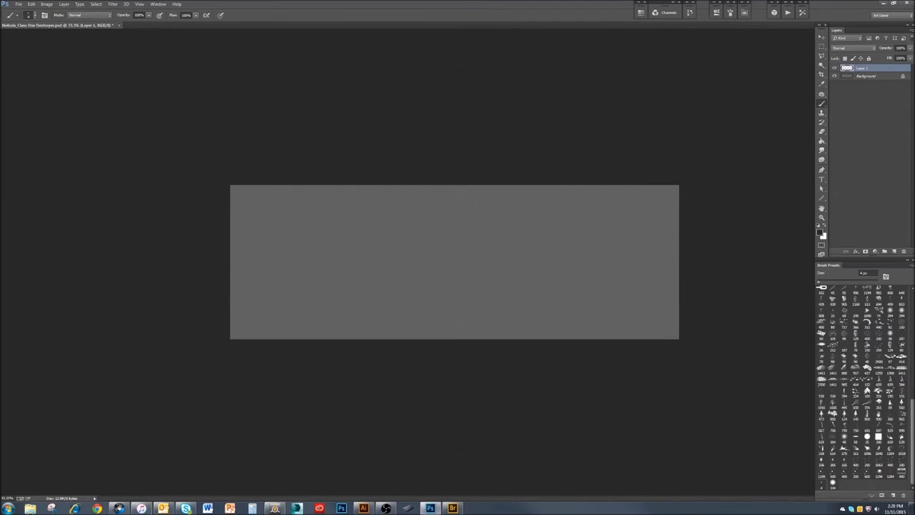
drag(619, 218, 282, 284)
Step: Draw the hull's top edge, left corner strokes and a darkened lower edge line
drag(292, 277, 590, 212)
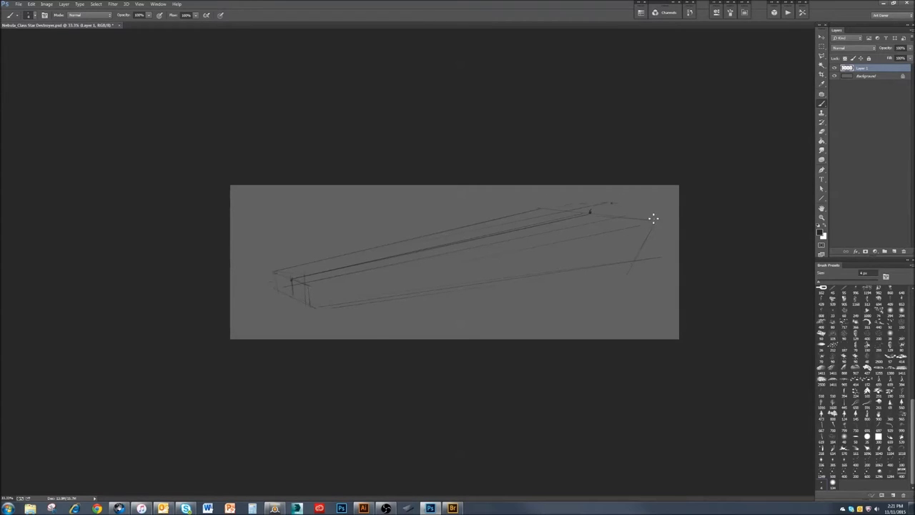
drag(308, 296, 276, 282)
right_click(342, 309)
key(Escape)
drag(639, 255, 311, 294)
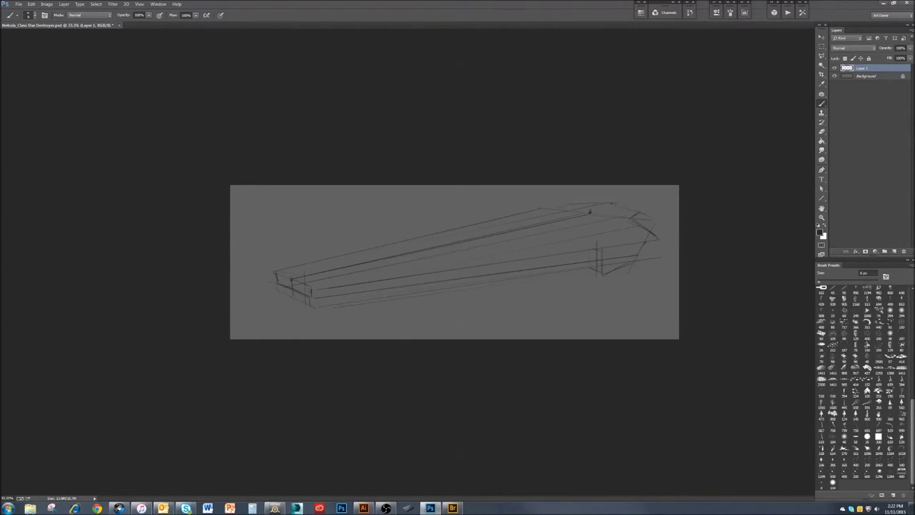
drag(450, 290, 339, 296)
Step: Trace the upper edge forward to the bow and add stern and raised-deck lines
drag(590, 215, 510, 230)
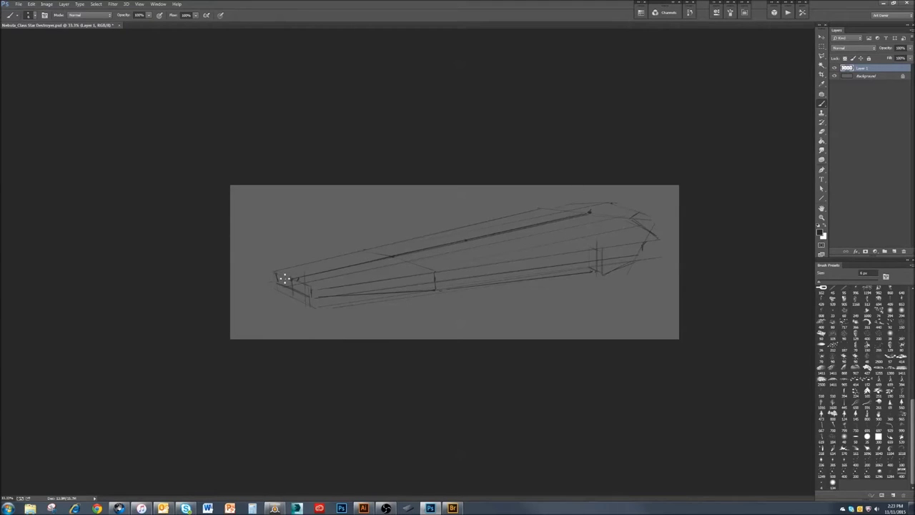
drag(541, 211, 289, 273)
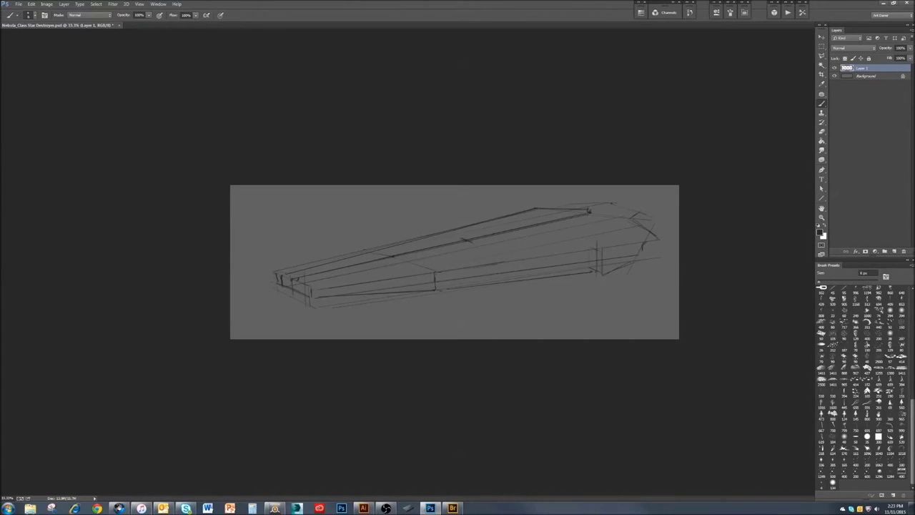
right_click(605, 164)
drag(539, 232, 589, 239)
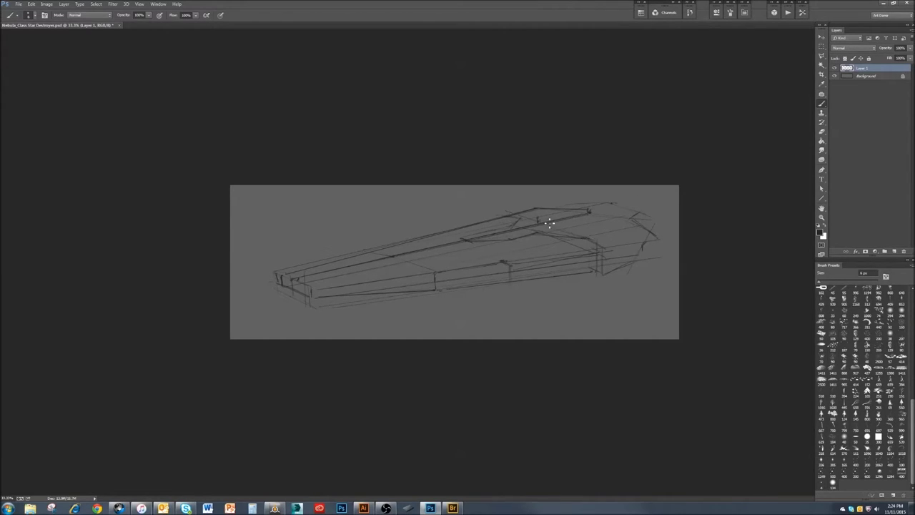
drag(542, 207, 567, 222)
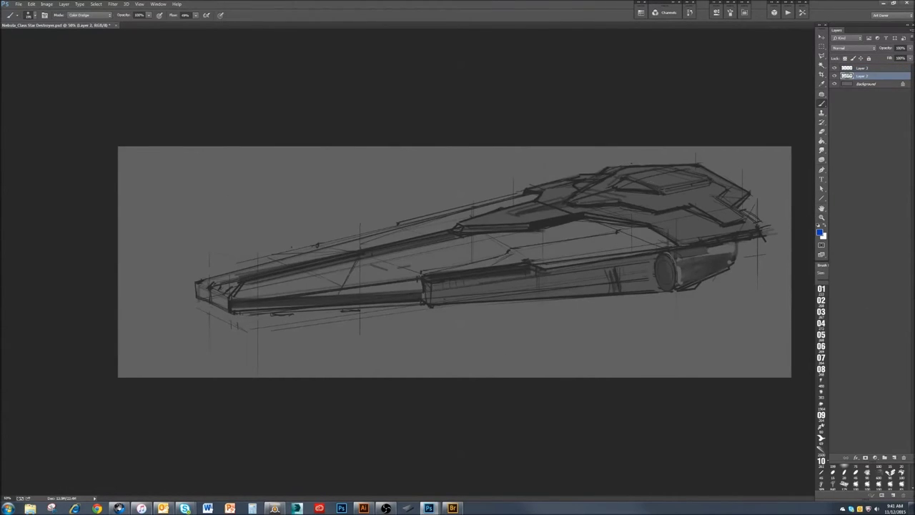
Step: Set the brush to 20 px in Normal mode with dark grey, and stroke the stern
click(822, 265)
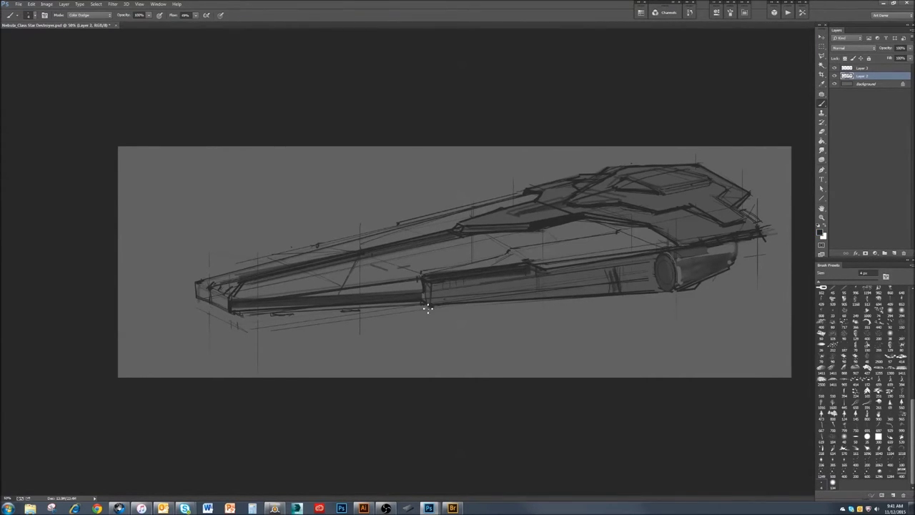
key(bracketright)
key(bracketright)
key(bracketright)
key(shift+alt+n)
alt+click(620, 210)
drag(616, 266, 616, 290)
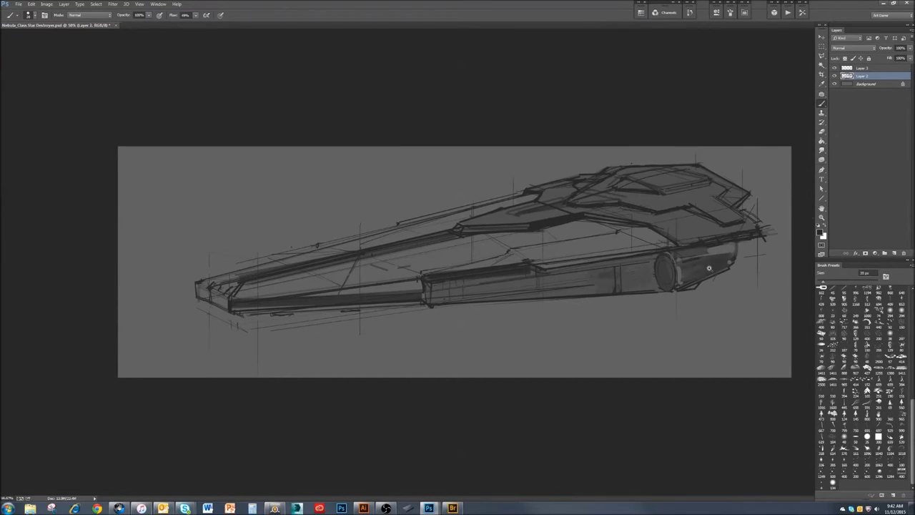
Step: Darken the upper highlight stripe and shade and outline the engine cylinder's end
scroll(715, 261, up, 2)
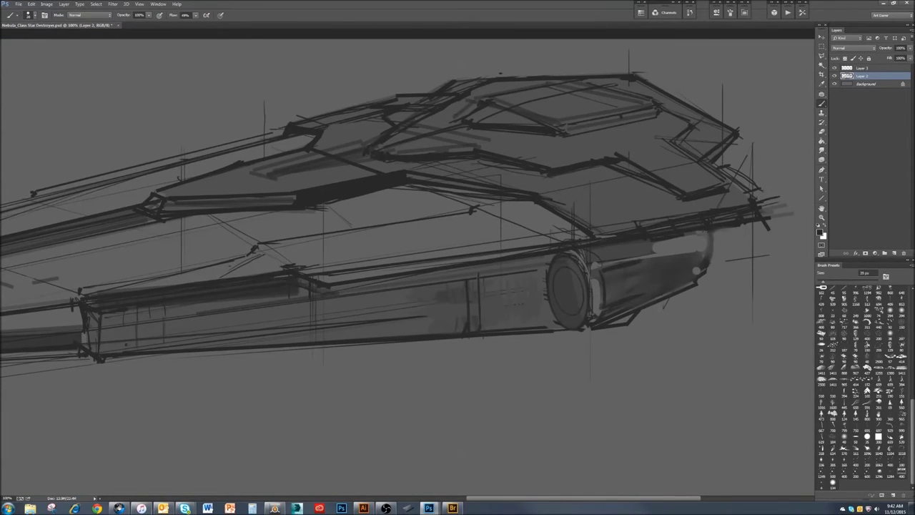
mouse_move(649, 235)
mouse_down()
mouse_move(679, 243)
mouse_move(643, 229)
mouse_up()
mouse_move(710, 229)
mouse_down()
mouse_move(743, 227)
mouse_move(740, 213)
mouse_up()
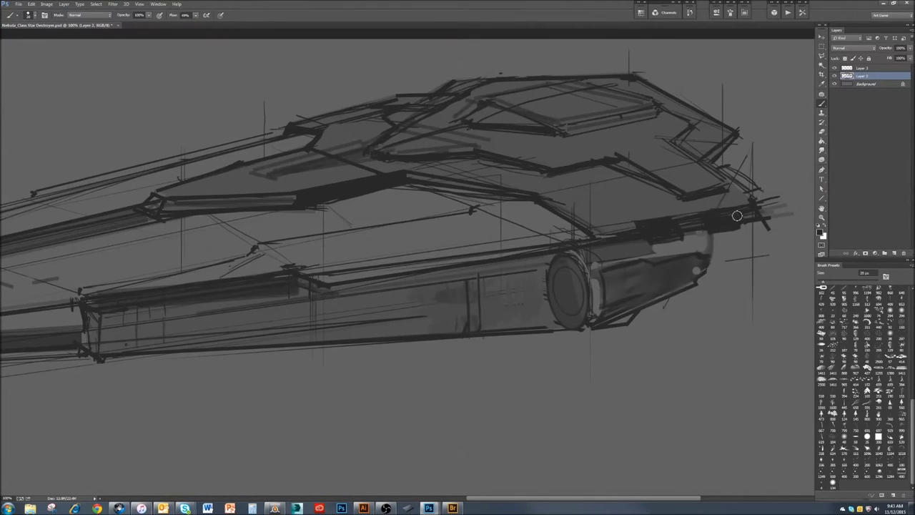
mouse_move(716, 244)
mouse_down()
mouse_move(710, 271)
mouse_move(683, 276)
mouse_move(659, 246)
mouse_up()
drag(675, 257, 683, 241)
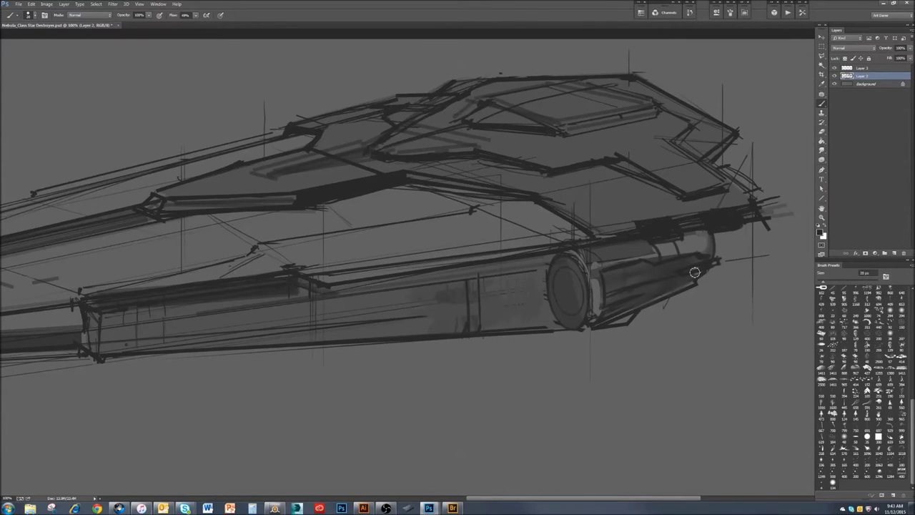
scroll(506, 320, left, 2)
drag(537, 229, 565, 228)
Step: Darken the long hull lines, mark the upper deck, and highlight the hull's top edge
shift+click(345, 268)
mouse_move(566, 204)
mouse_down()
mouse_move(562, 234)
mouse_move(570, 237)
mouse_up()
shift+click(347, 272)
mouse_move(619, 221)
mouse_down()
mouse_move(591, 251)
mouse_move(617, 219)
mouse_up()
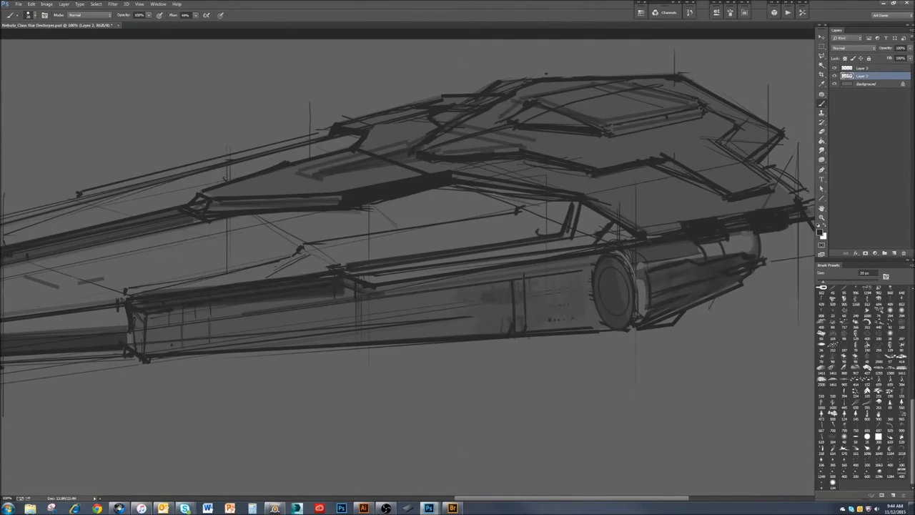
mouse_move(590, 104)
mouse_down()
mouse_move(625, 100)
mouse_move(553, 100)
mouse_move(561, 102)
mouse_up()
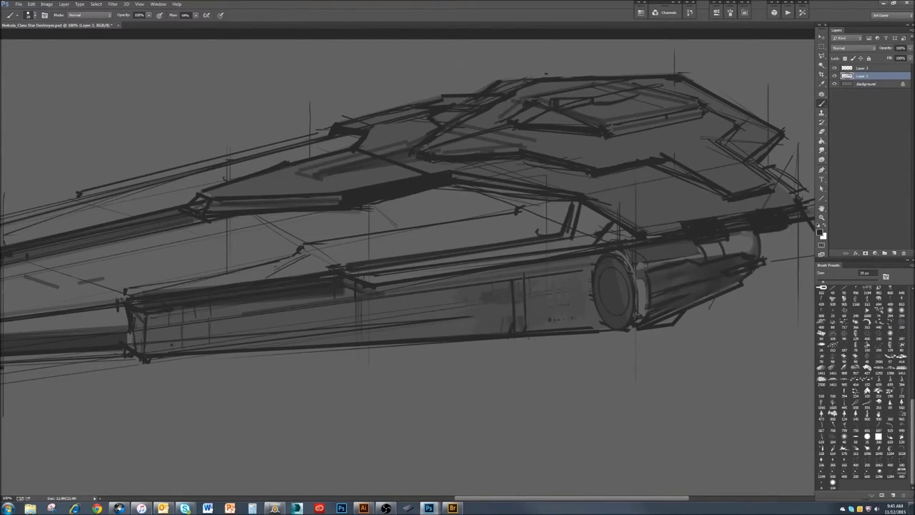
drag(542, 187, 453, 176)
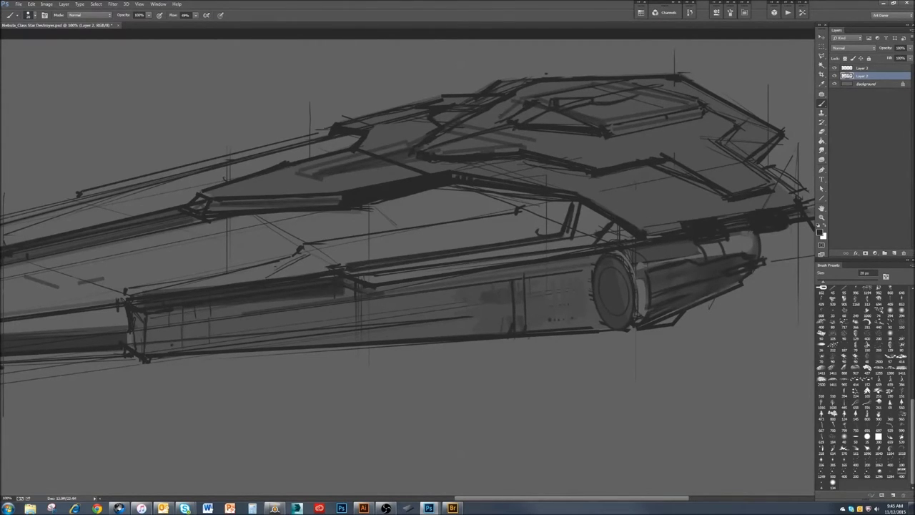
key(ctrl+minus)
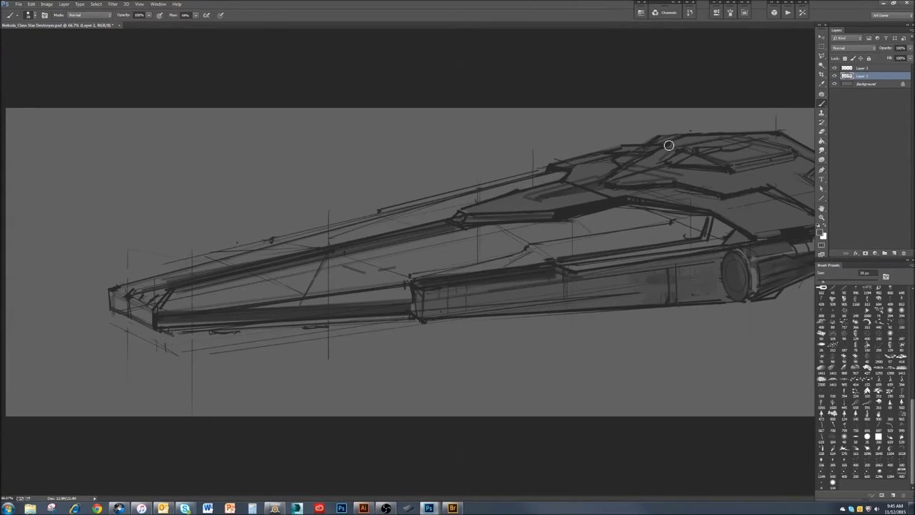
scroll(564, 250, up, 1)
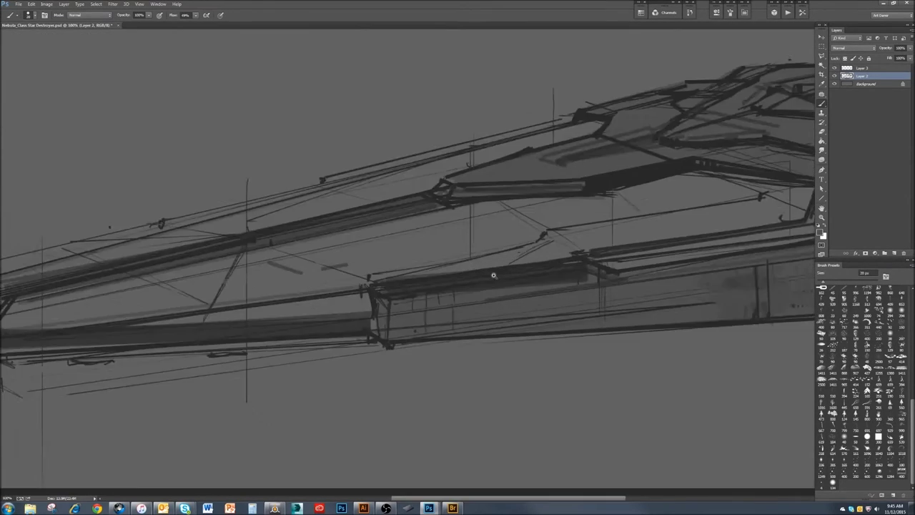
drag(393, 308, 458, 300)
Step: Reshape the nose tip with the Eraser and Lasso, filling it with dark colour
key(x)
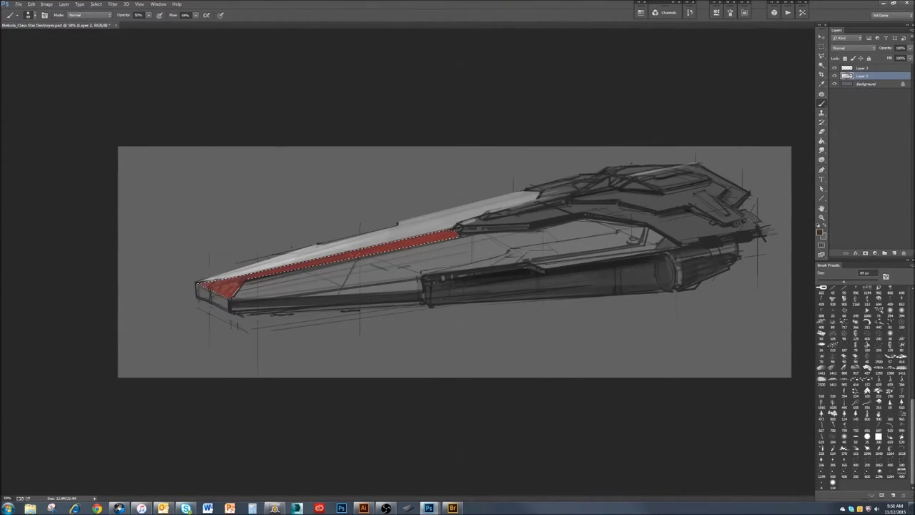
key(ctrl+d)
key(l)
key(e)
drag(197, 286, 228, 307)
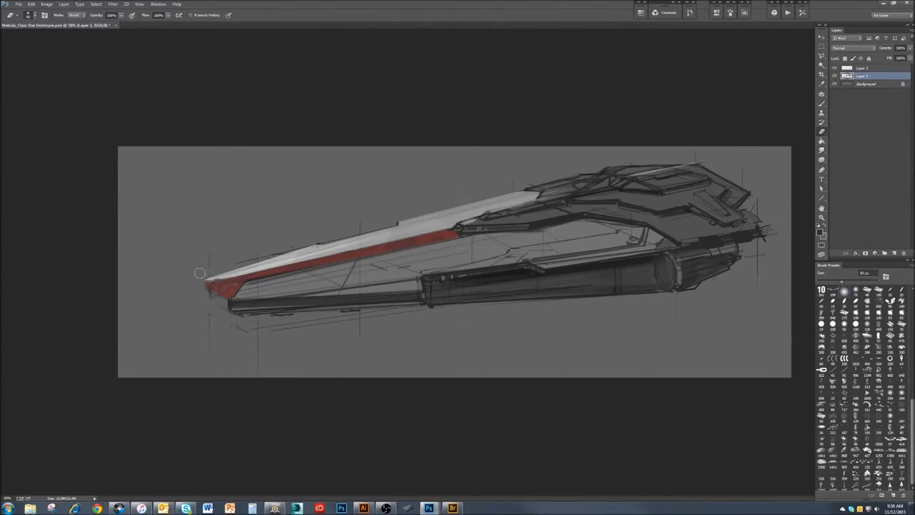
key(l)
mouse_move(224, 288)
mouse_down()
mouse_move(213, 287)
mouse_move(227, 300)
mouse_up()
key(b)
right_click(215, 288)
key(Escape)
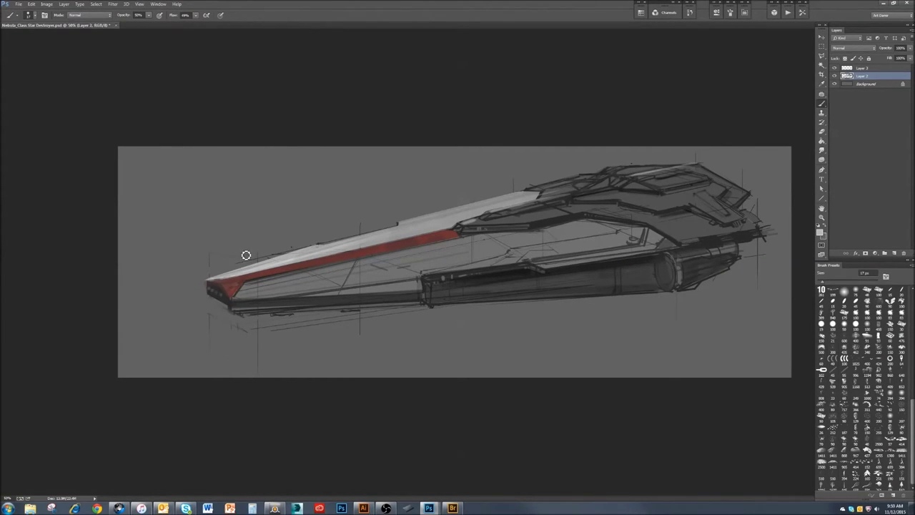
Step: Paint light vertical stripes on the nose front and touch up the hull underside
right_click(215, 294)
key(Escape)
drag(211, 293, 213, 303)
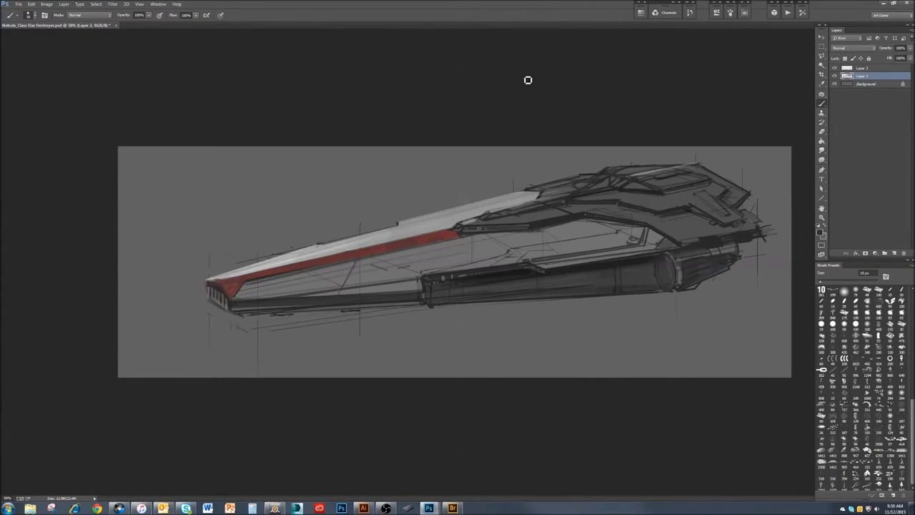
drag(294, 318, 315, 317)
key(l)
mouse_move(236, 318)
mouse_down()
mouse_move(684, 293)
mouse_move(744, 263)
mouse_move(187, 303)
mouse_move(204, 296)
mouse_up()
key(ctrl+d)
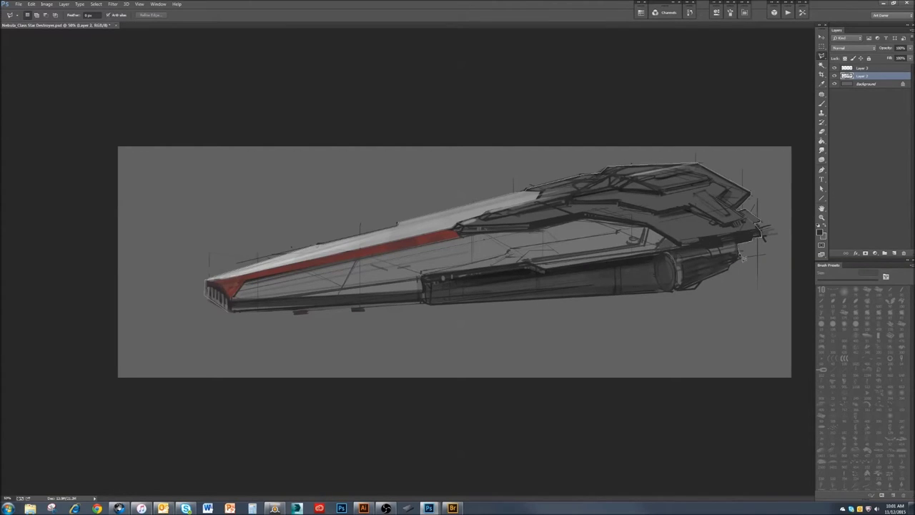
Step: Cut the polygonal-lassoed ship onto its own layer and lower Layer 2's opacity to 29%
click(695, 294)
double_click(228, 310)
key(ctrl+x)
key(ctrl+v)
click(858, 83)
drag(911, 48, 885, 60)
ctrl+click(861, 84)
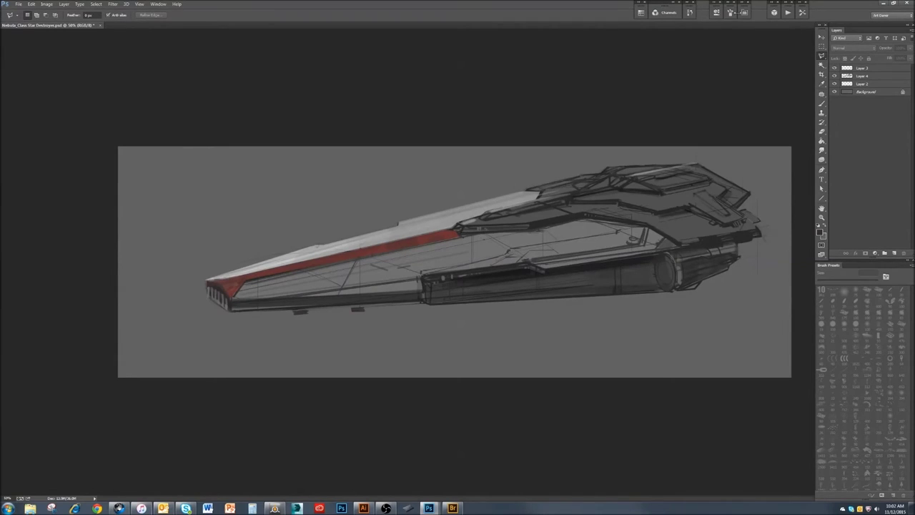
Step: Load Layer 4's ship shape as a selection and begin a polygonal outline along the hull
click(689, 12)
ctrl+click(847, 68)
key(g)
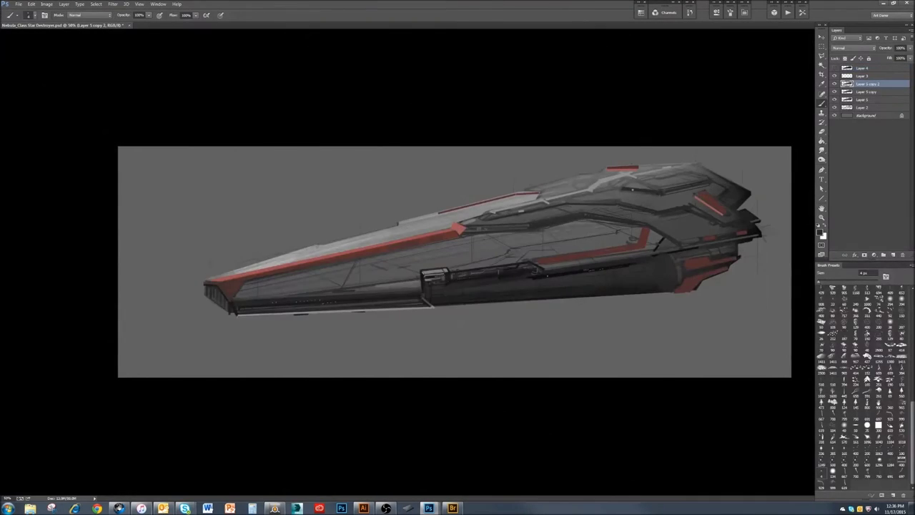
key(l)
click(433, 306)
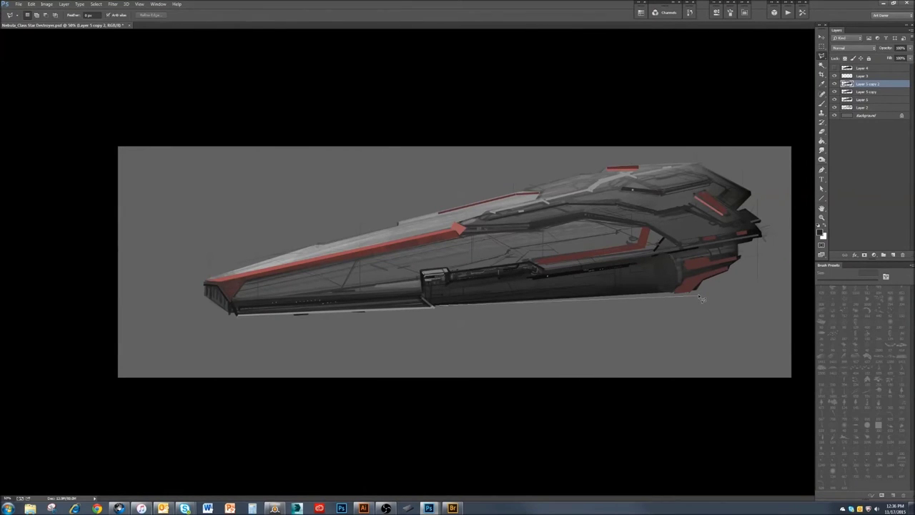
Step: Close the polygonal selection along the hull's lower edge, then deselect it
click(700, 297)
double_click(733, 265)
key(b)
key(ctrl+plus)
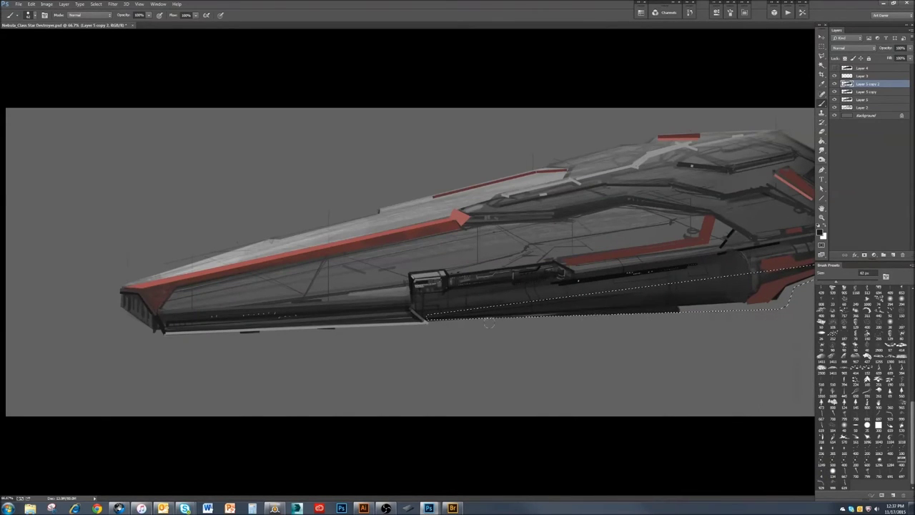
key(ctrl+minus)
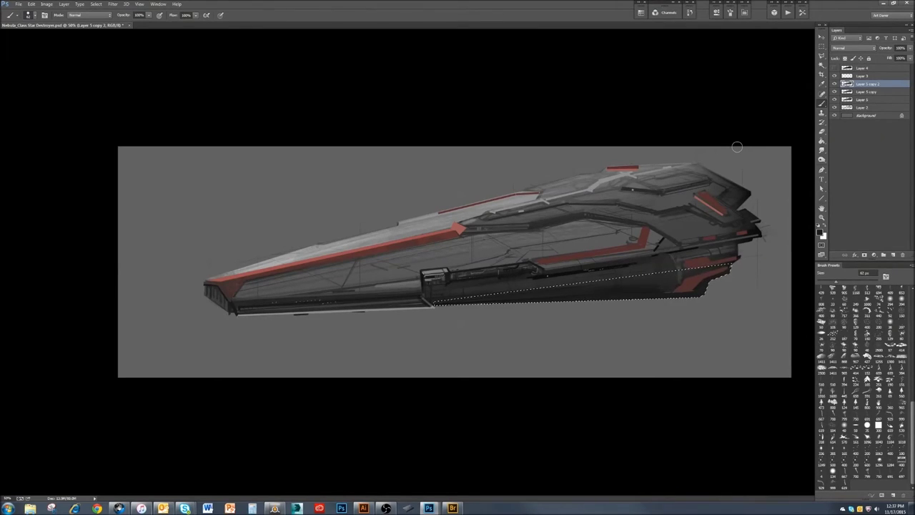
key(ctrl+d)
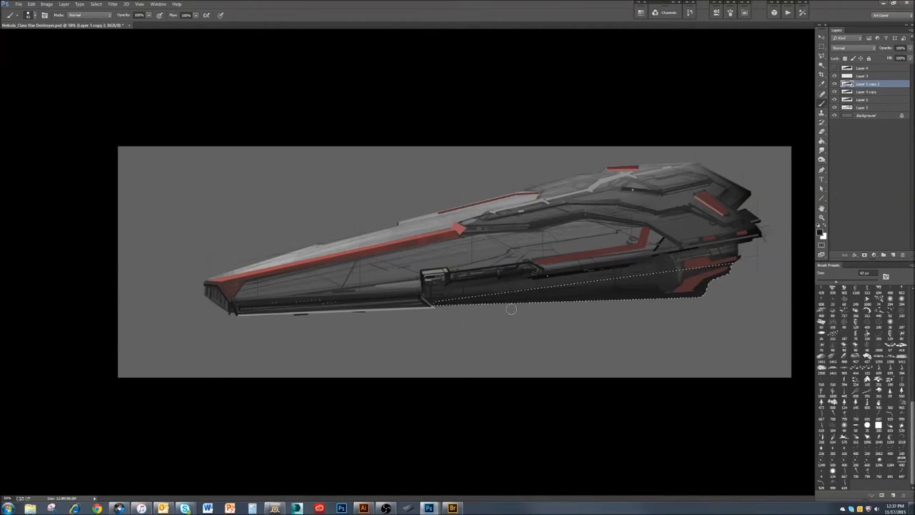
Step: Extend and fill the red stern panel, adding a light edge along it
scroll(699, 274, up, 1)
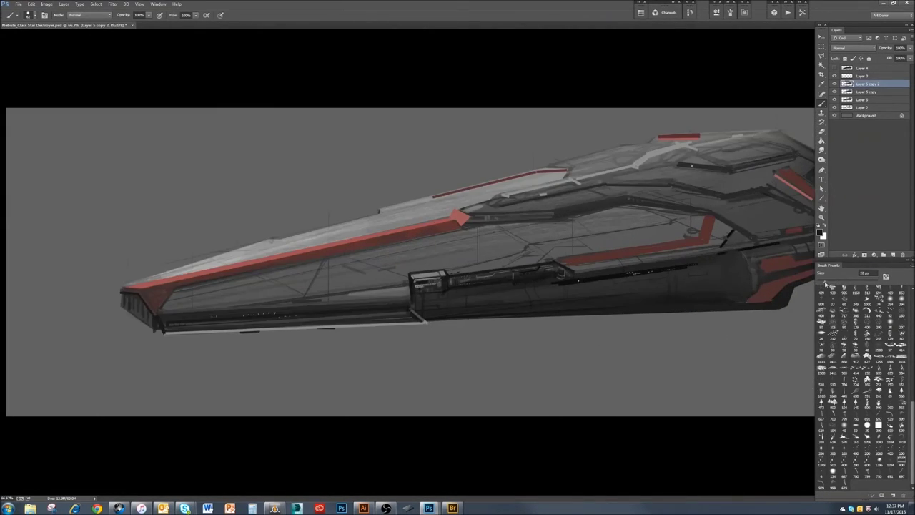
scroll(591, 260, up, 2)
scroll(590, 261, down, 1)
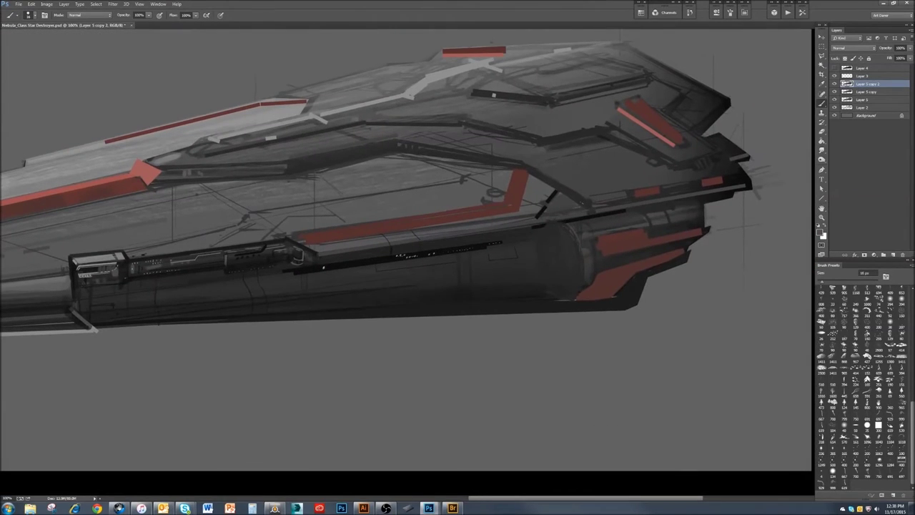
drag(619, 294, 684, 261)
drag(615, 300, 584, 305)
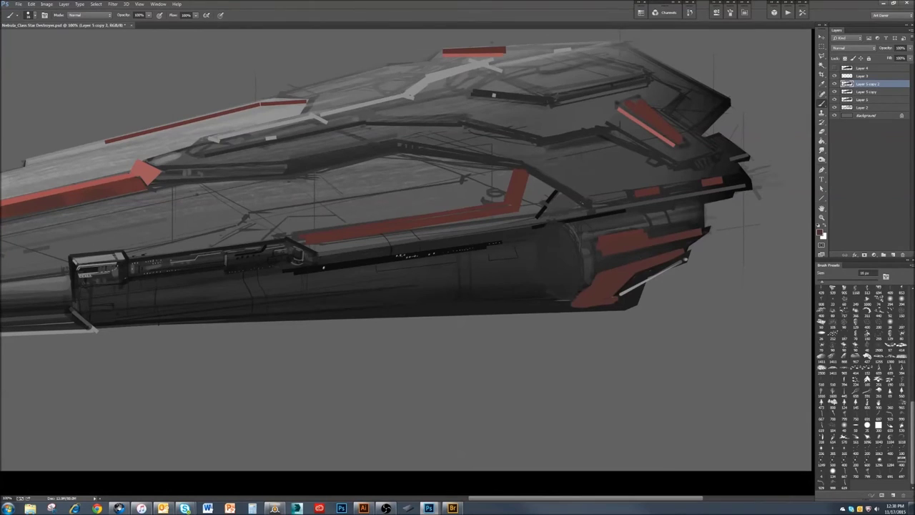
drag(636, 266, 619, 298)
drag(679, 257, 630, 289)
Step: Move the lower hull and stern section down about 10–18 px and darken the stern with Hue/Saturation
key(v)
drag(565, 280, 564, 287)
key(alt+bracketleft)
key(l)
drag(701, 202, 691, 265)
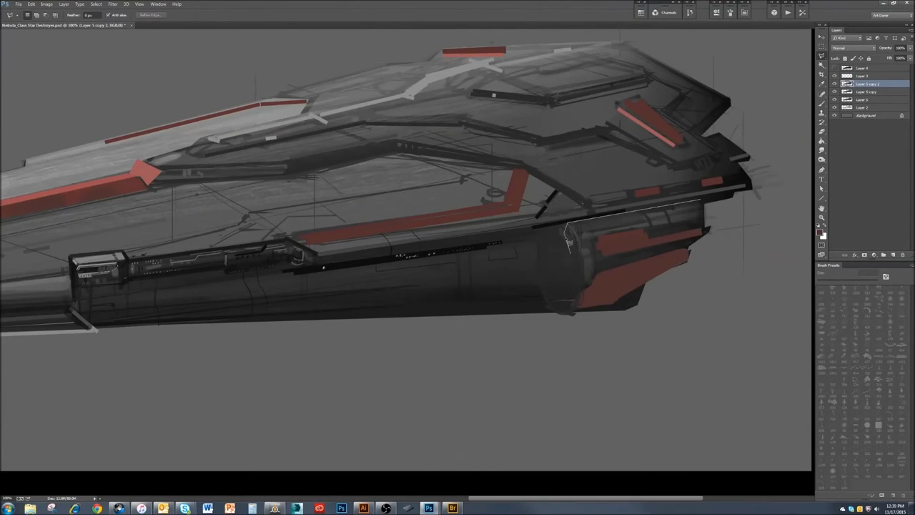
key(v)
drag(596, 275, 596, 283)
key(ctrl+d)
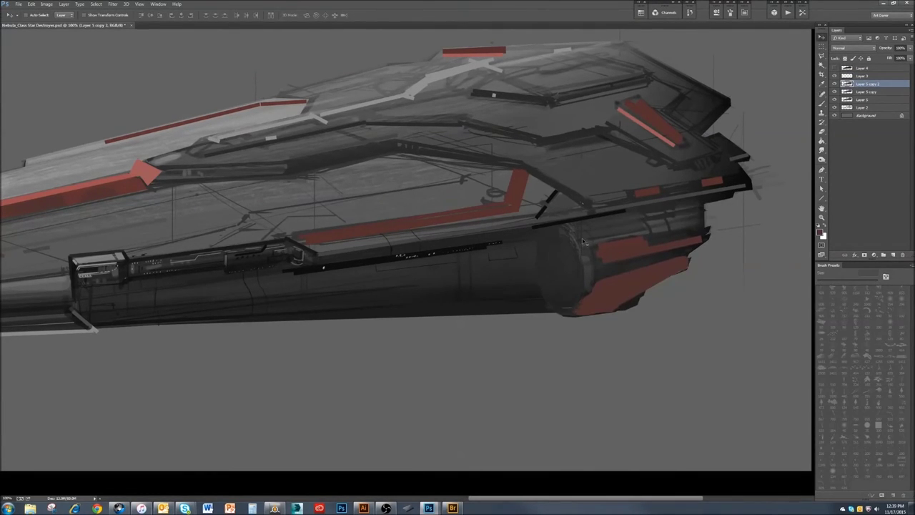
key(alt+bracketright)
key(ctrl+u)
drag(722, 317, 709, 316)
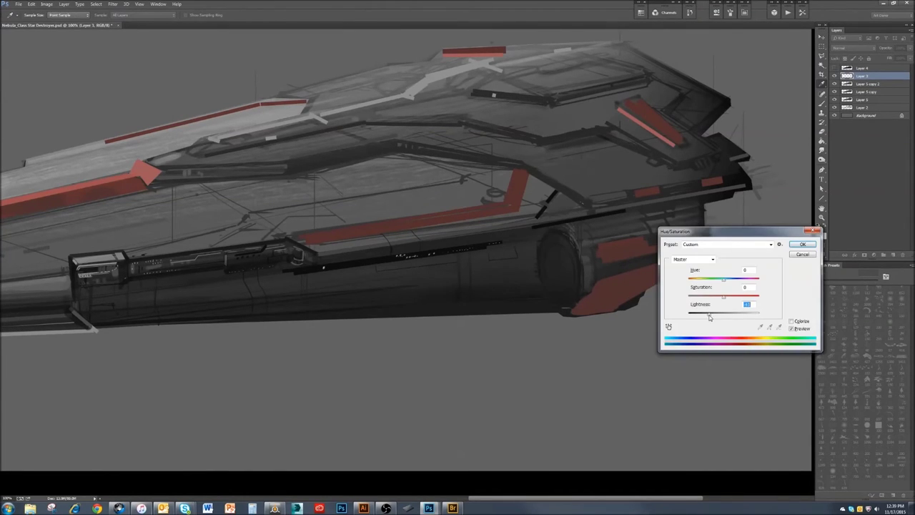
key(Return)
Step: Delete the lower stern lip and repaint red along the lower hull lip
key(alt+bracketleft)
key(l)
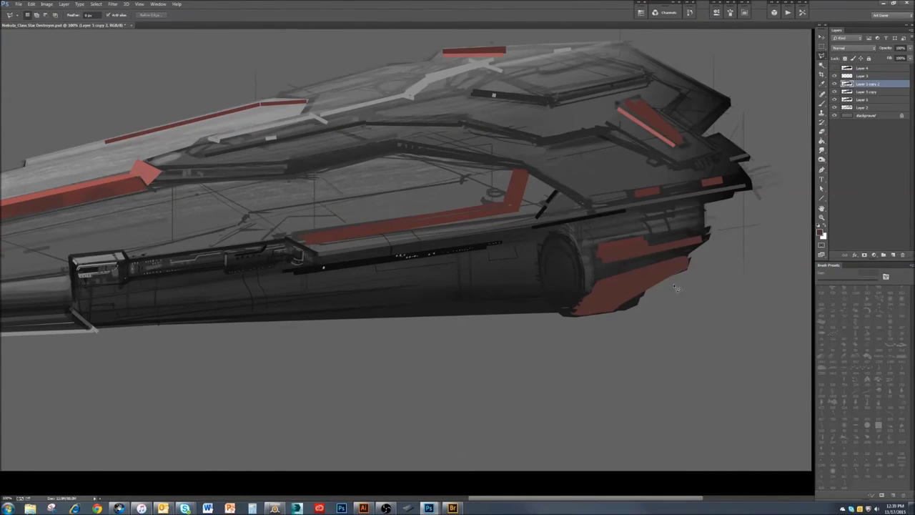
mouse_move(557, 316)
mouse_down()
mouse_move(632, 308)
mouse_move(694, 262)
mouse_move(547, 348)
mouse_up()
key(ctrl+plus)
key(Delete)
key(ctrl+d)
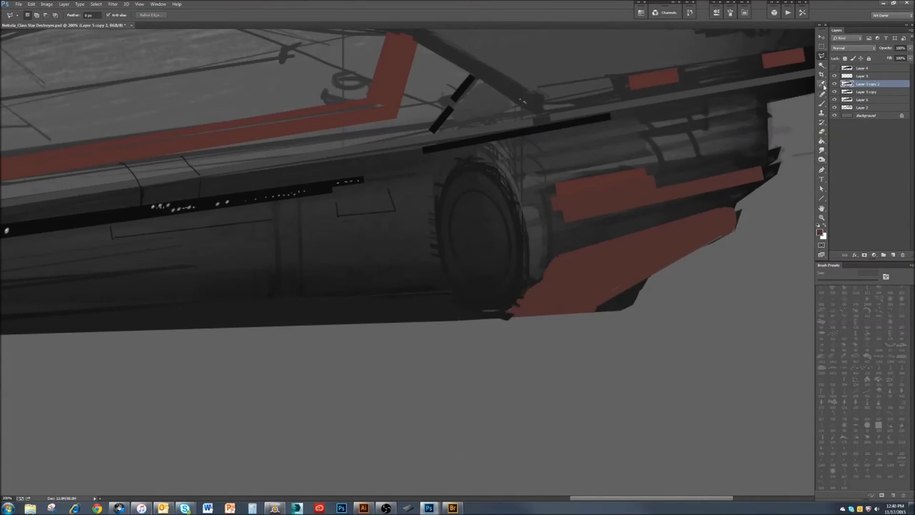
key(b)
drag(583, 319, 511, 320)
Step: Duplicate the engine wheel layer and Free Transform the copy smaller
key(z)
alt+click(680, 290)
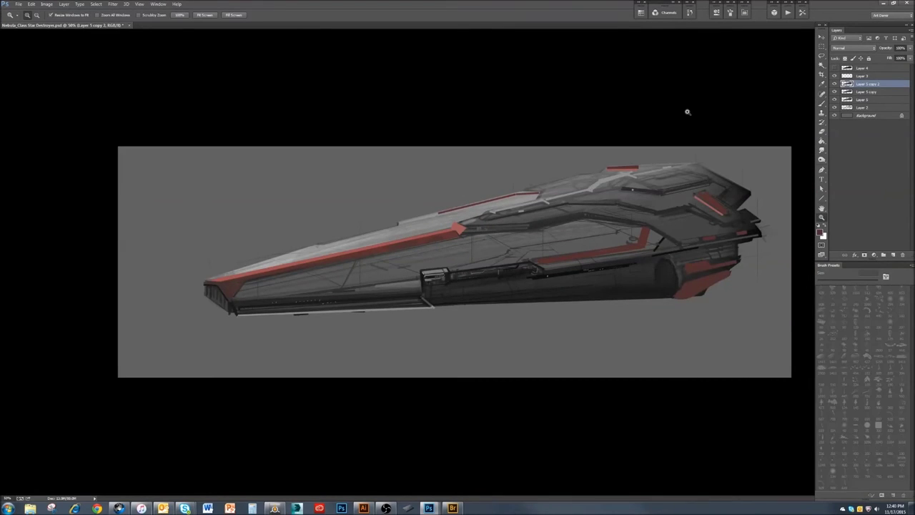
drag(649, 281, 705, 293)
key(ctrl+j)
key(ctrl+t)
drag(683, 417, 654, 377)
key(Return)
Step: Draw an elliptical selection on the wheel hub for painting
right_click(821, 46)
click(839, 52)
drag(572, 259, 628, 321)
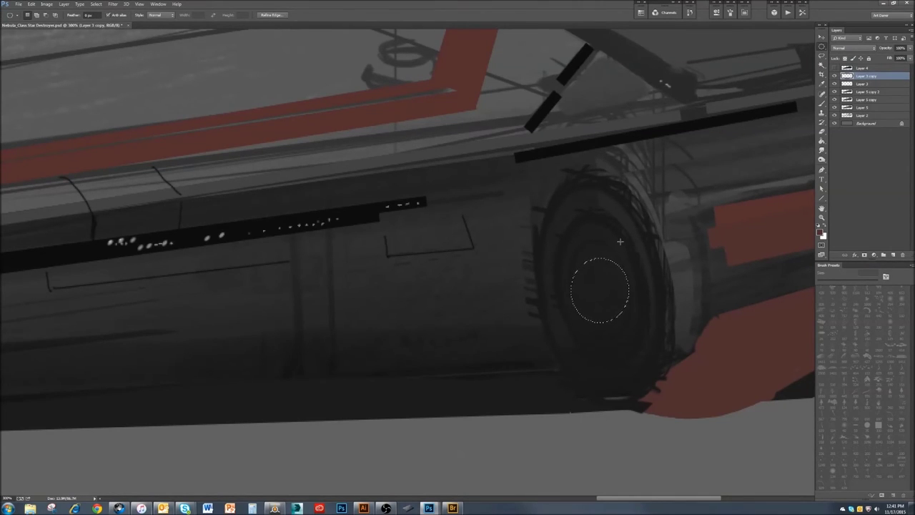
key(b)
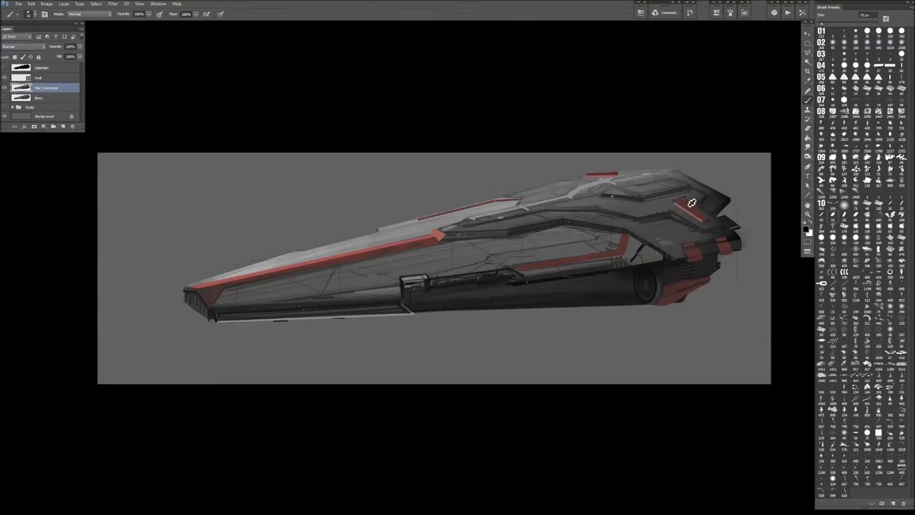
Step: With a smaller brush, dot white rivets along the nose and highlight its bevel edge
scroll(200, 300, up, 2)
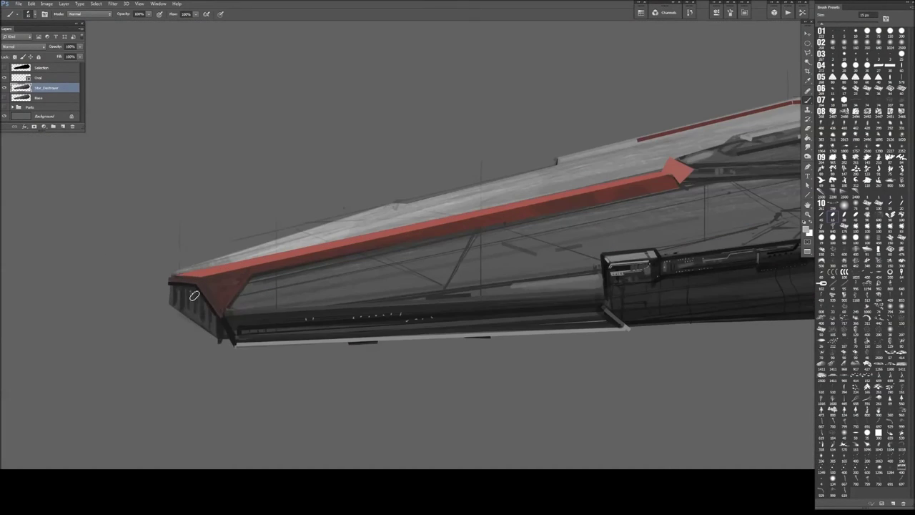
right_click(227, 312)
drag(227, 312, 214, 312)
click(171, 286)
click(202, 296)
click(207, 303)
click(170, 281)
shift+click(200, 287)
shift+click(218, 314)
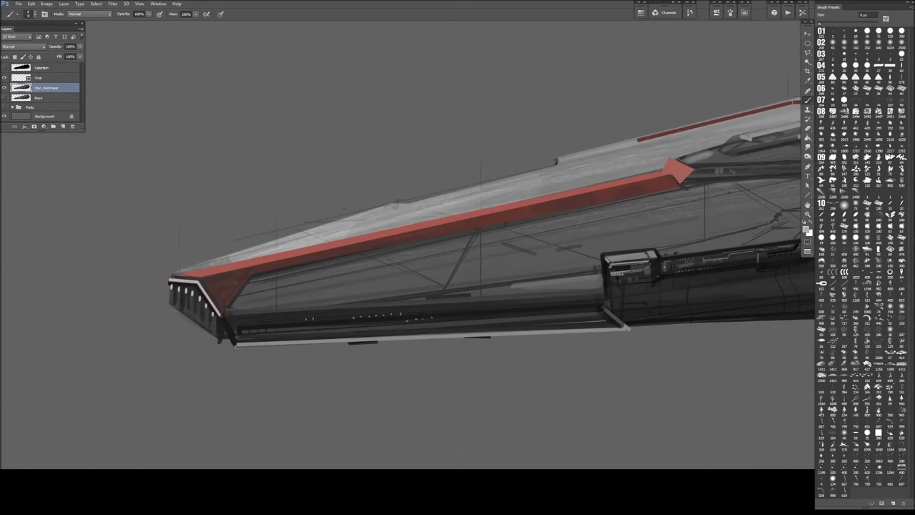
Step: Sample a hull colour at 50% opacity, then lasso three thin panel shapes on the hull
alt+click(280, 239)
key(5)
click(270, 293)
key(l)
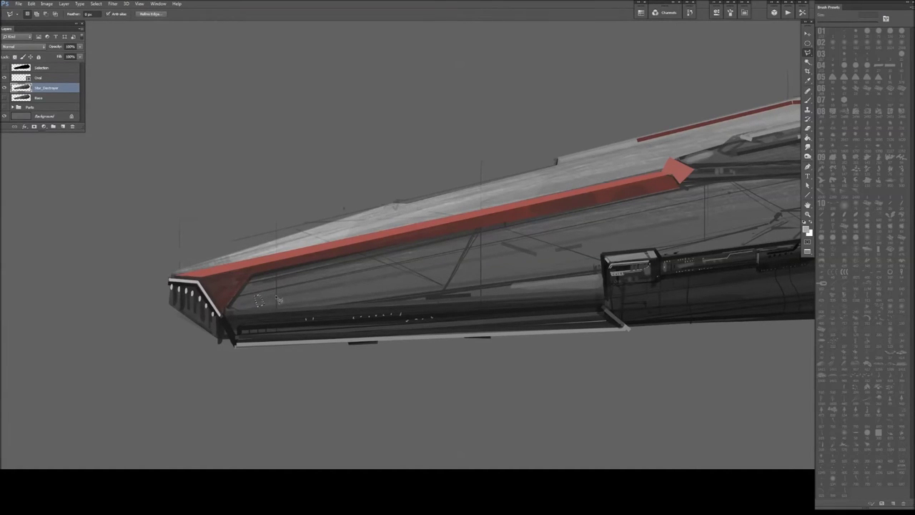
drag(273, 299, 256, 303)
drag(379, 277, 408, 289)
drag(406, 290, 405, 293)
Step: Fill the selected hull panels with white using an approximately 65 px brush
key(b)
right_click(384, 286)
drag(415, 309, 447, 308)
key(Return)
drag(279, 294, 407, 286)
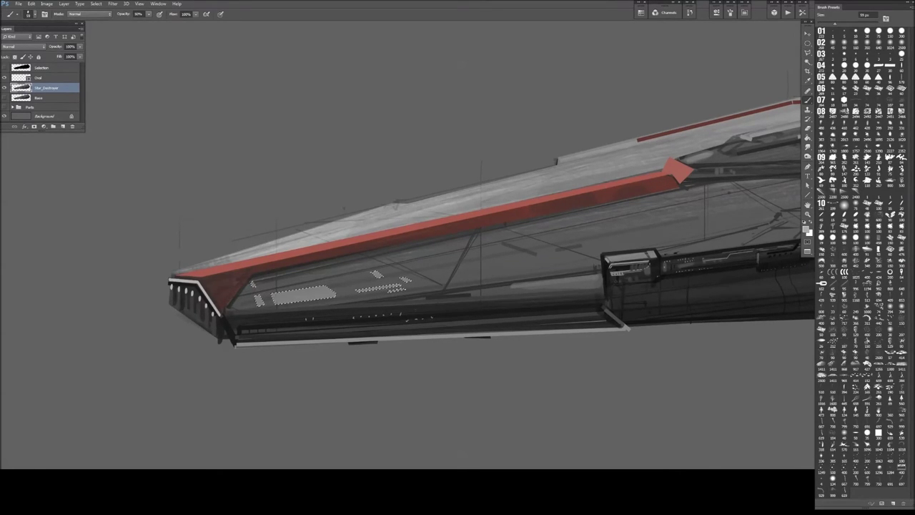
Step: Paint two rows of white dashes along the lower hull edge with a smaller brush
right_click(405, 271)
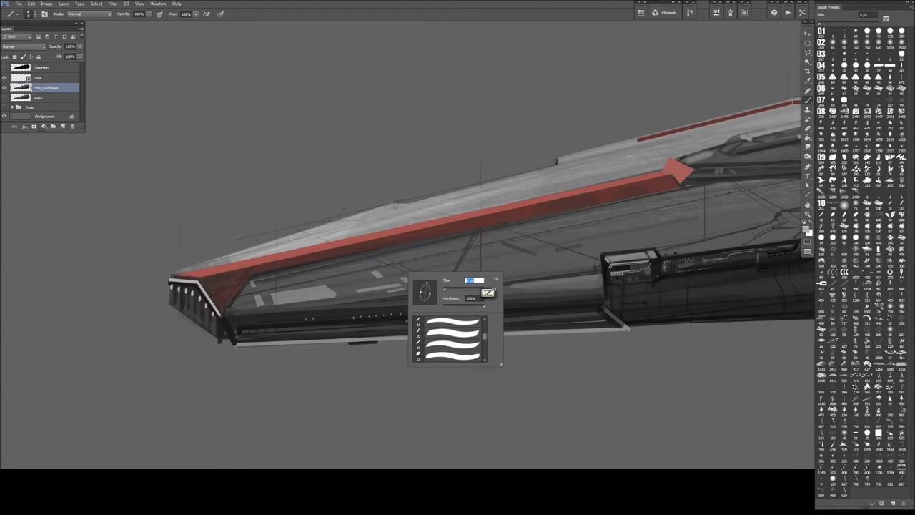
key(Return)
mouse_move(243, 330)
mouse_down()
mouse_move(300, 332)
mouse_move(308, 318)
mouse_up()
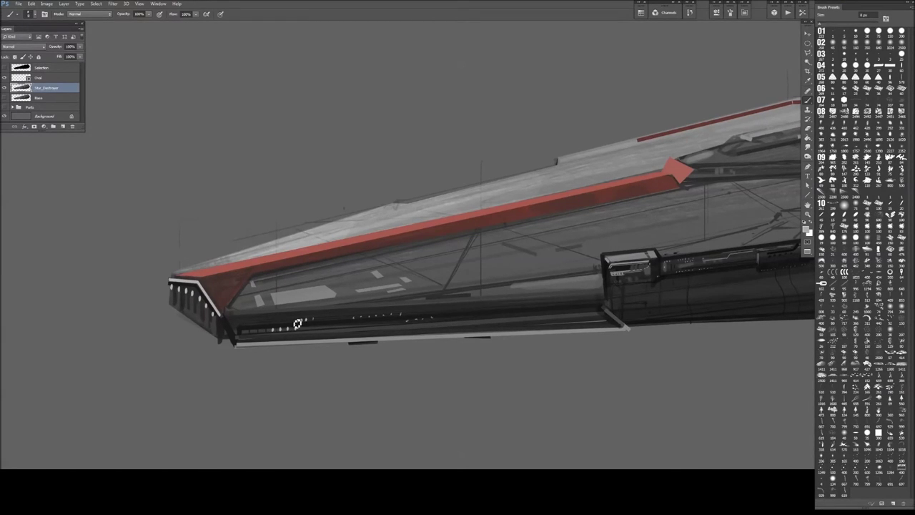
drag(420, 323, 432, 319)
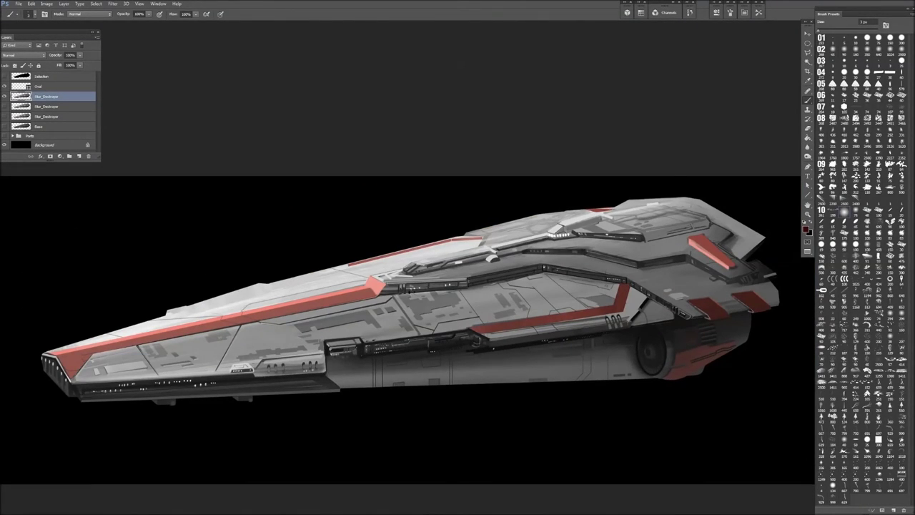
Step: Lasso a section of the upper hull and squeeze it narrower with Free Transform
key(l)
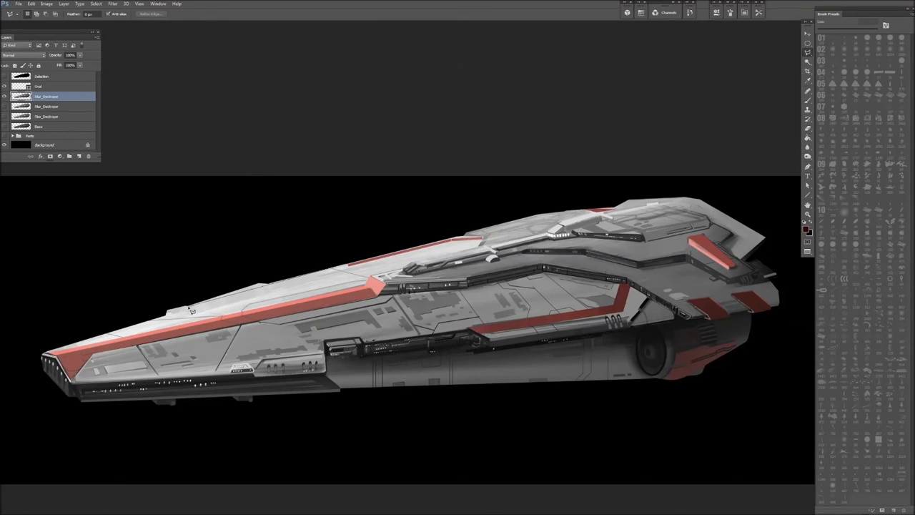
drag(275, 281, 192, 309)
key(ctrl+t)
mouse_move(276, 283)
mouse_down()
mouse_move(250, 289)
mouse_move(215, 253)
mouse_up()
key(Return)
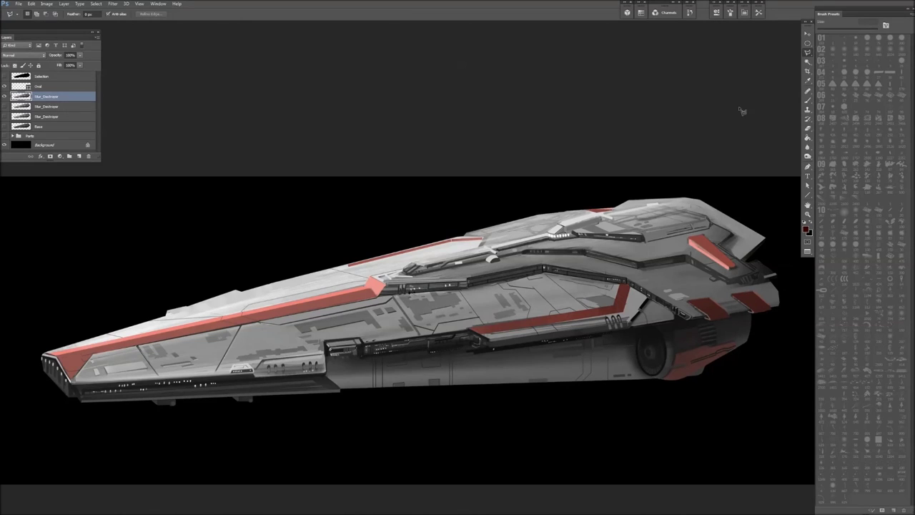
Step: Copy the narrowed hull piece to a new layer, move it into place, and merge it down
key(ctrl+j)
key(v)
mouse_move(93, 393)
mouse_down()
mouse_move(107, 406)
mouse_move(308, 349)
mouse_move(309, 330)
mouse_up()
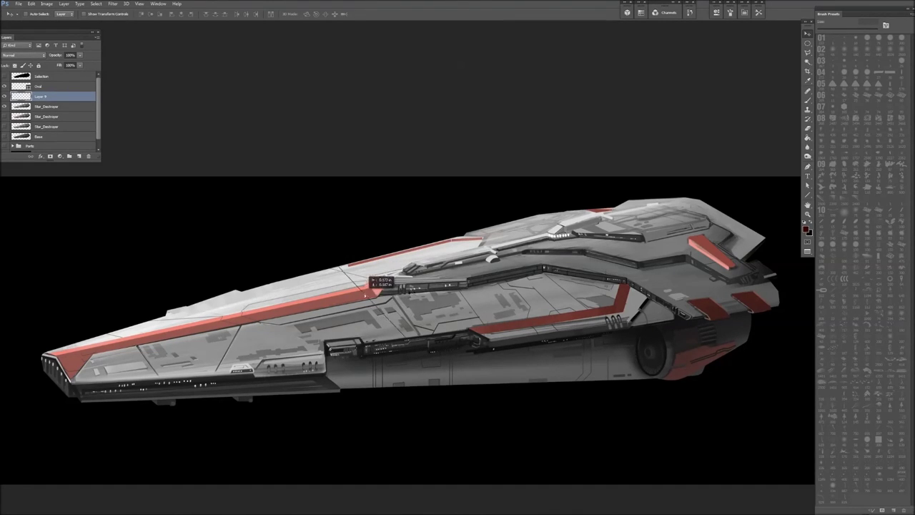
key(ctrl+e)
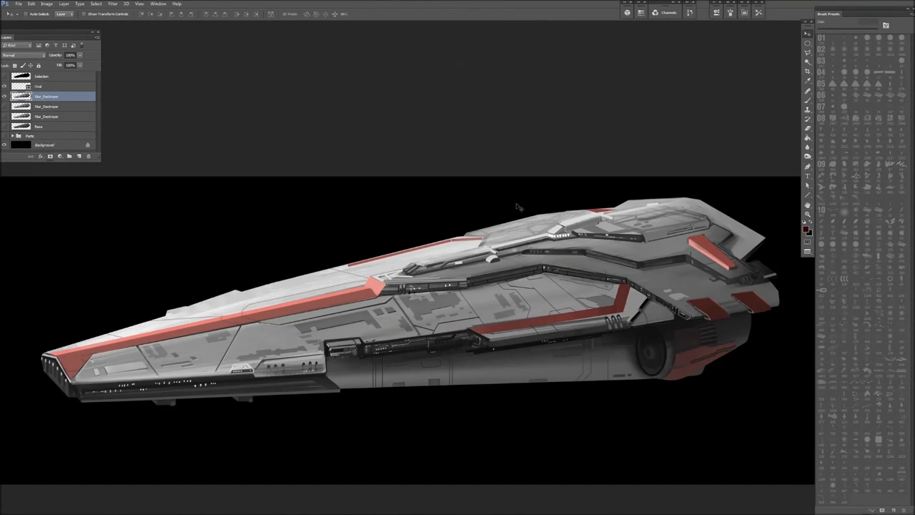
Step: Lasso a piece of upper hull plating, copy it to a new layer, and rotate it
key(l)
drag(295, 270, 386, 247)
key(ctrl+t)
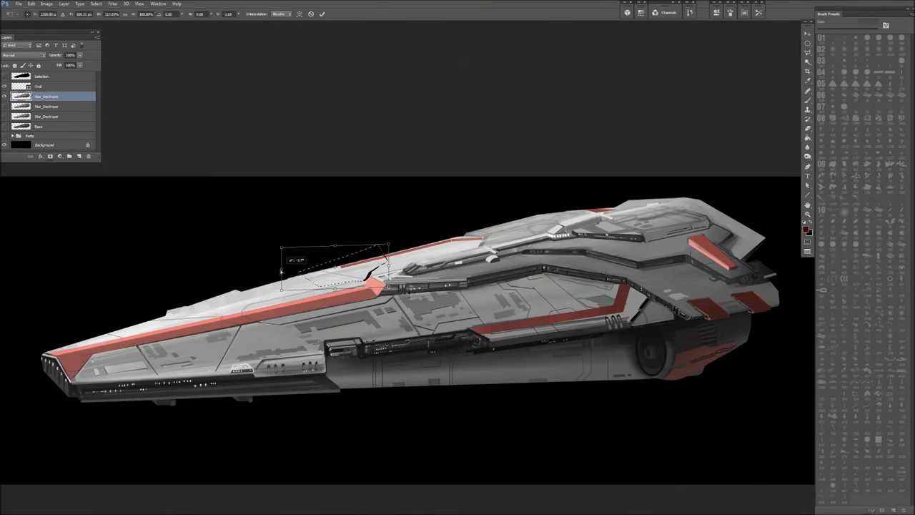
key(Return)
key(ctrl+j)
key(ctrl+t)
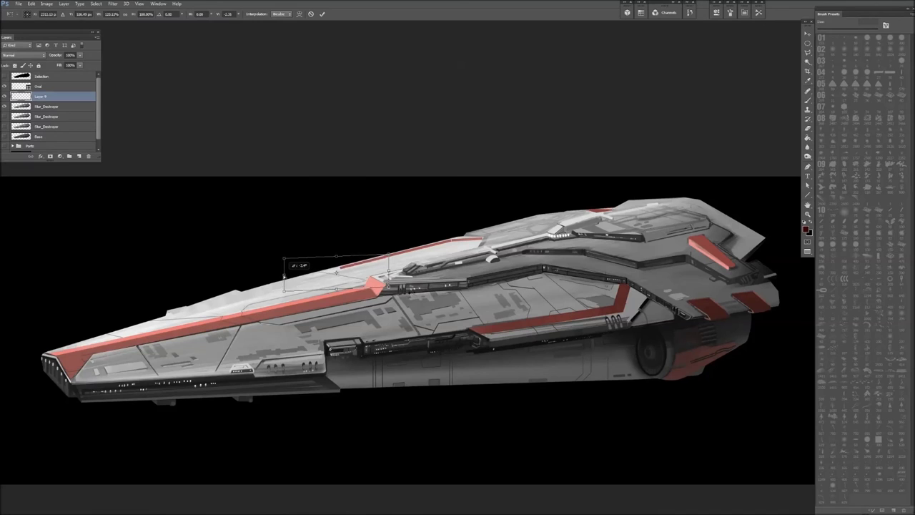
key(Return)
Step: Zoom in on the ship and ready the Brush tool over the top deck
key(ctrl+plus)
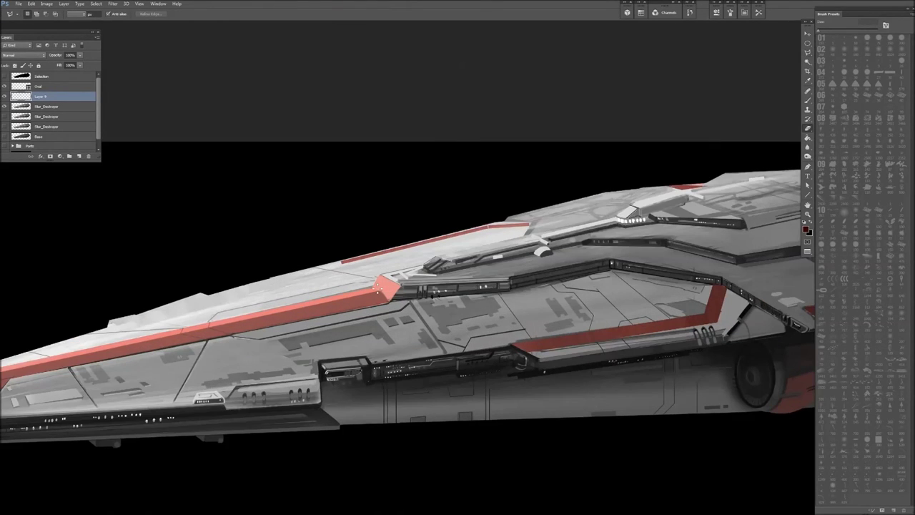
key(b)
right_click(359, 310)
key(Escape)
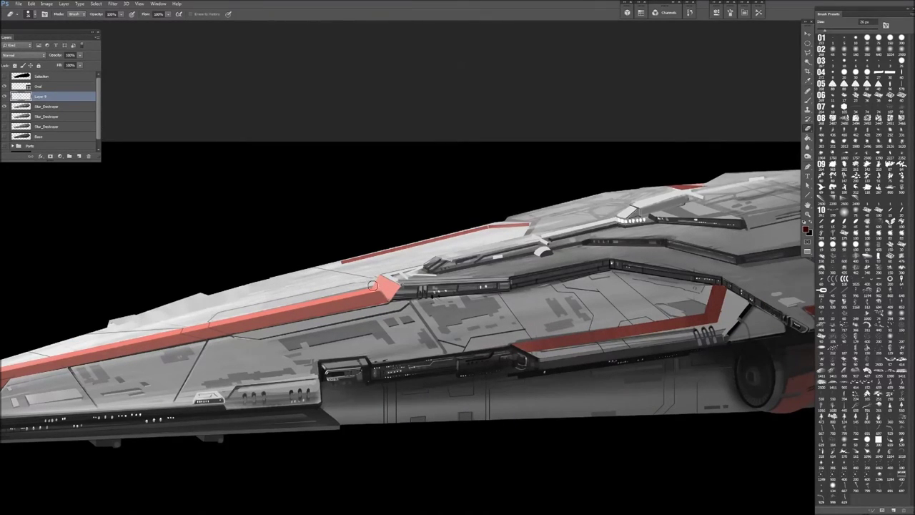
key(b)
right_click(379, 272)
key(Escape)
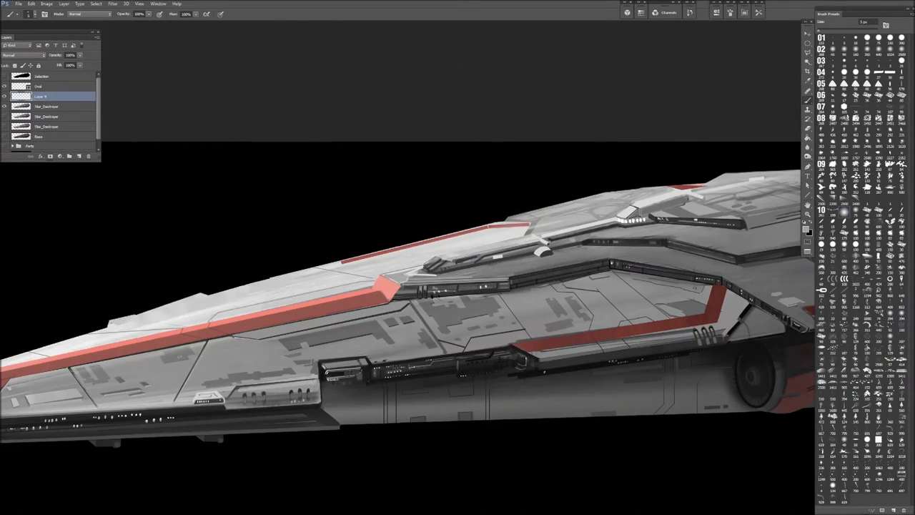
right_click(690, 210)
key(Escape)
Step: Sample a light grey and resize the brush from about 15 px to 3 px
key(bracketright)
key(bracketright)
key(bracketright)
alt+click(670, 207)
right_click(669, 206)
key(Escape)
scroll(490, 344, down, 1)
key(z)
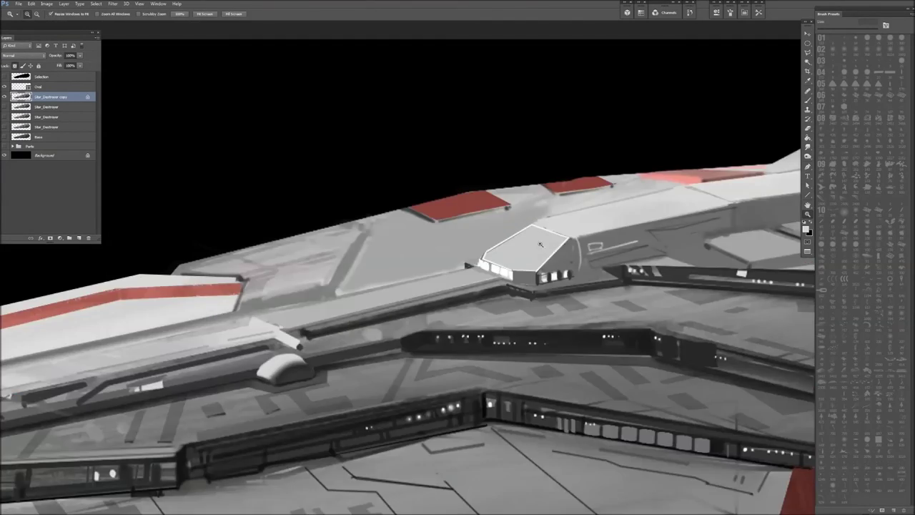
right_click(516, 279)
drag(515, 279, 482, 269)
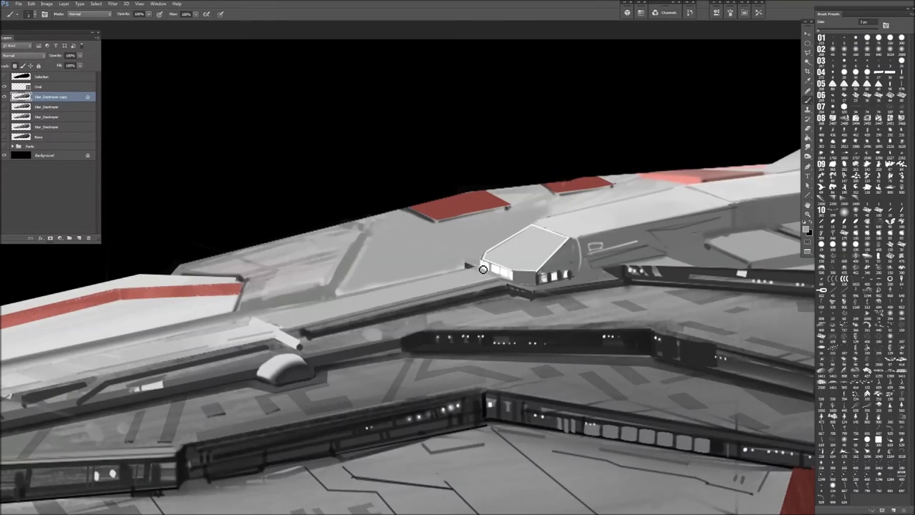